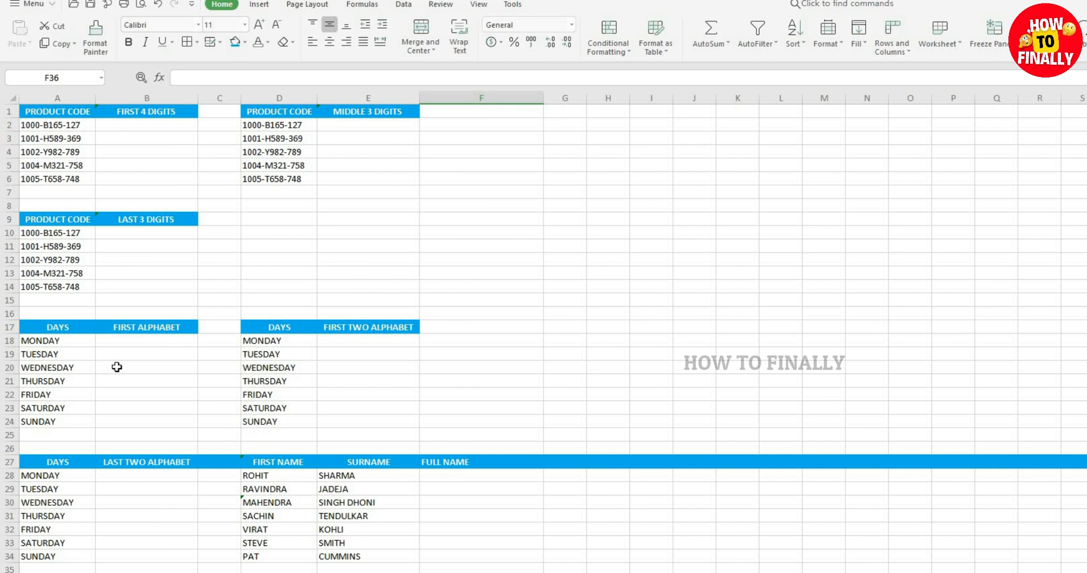
- Enter 1000 in B2 as the example, then Flash Fill B3:B6 with the leading four code digits
click(150, 125)
text(1)
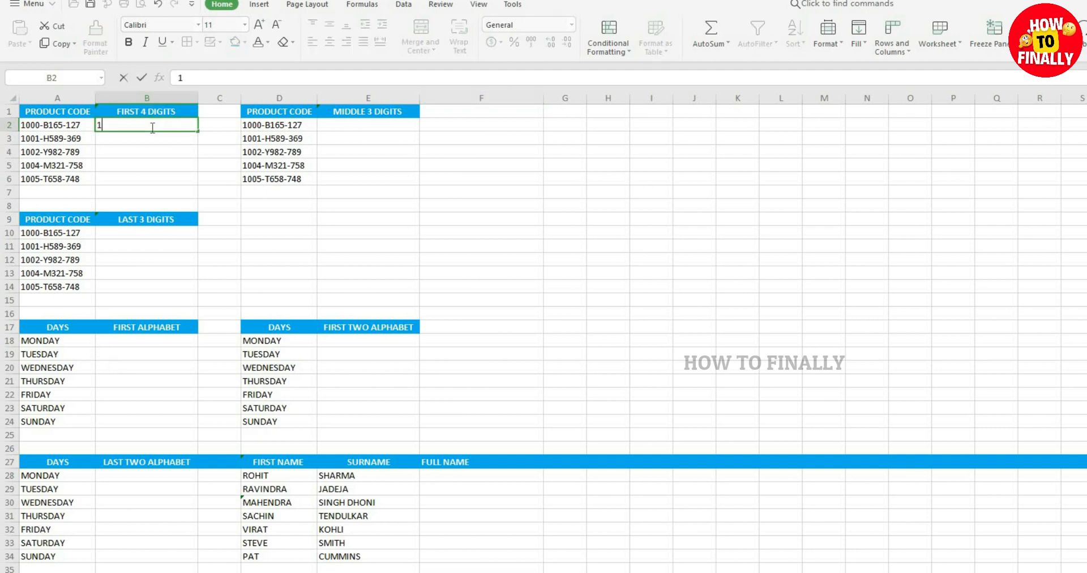
text(000)
click(150, 138)
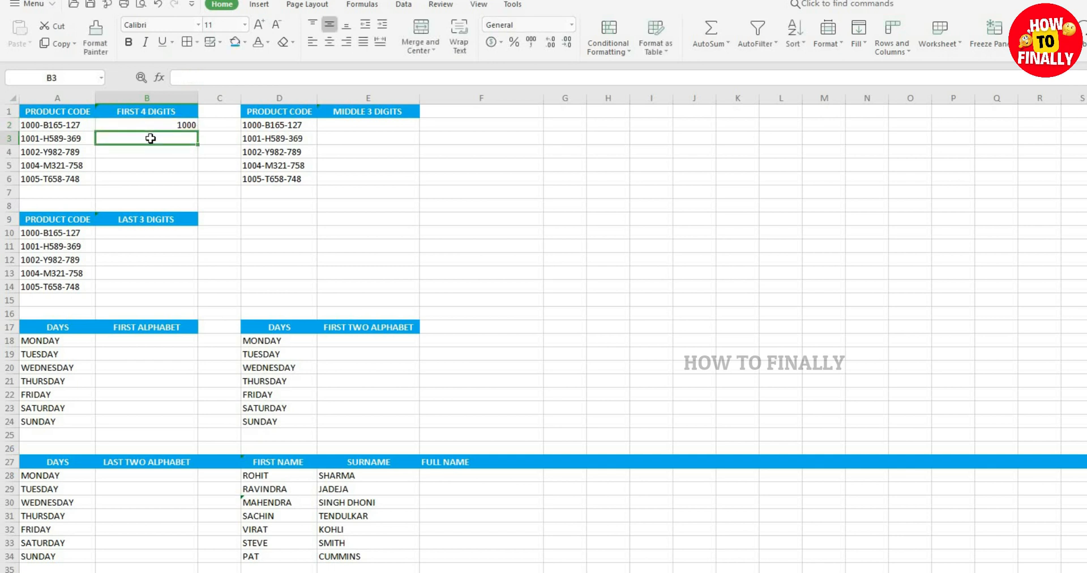
key(ctrl+e)
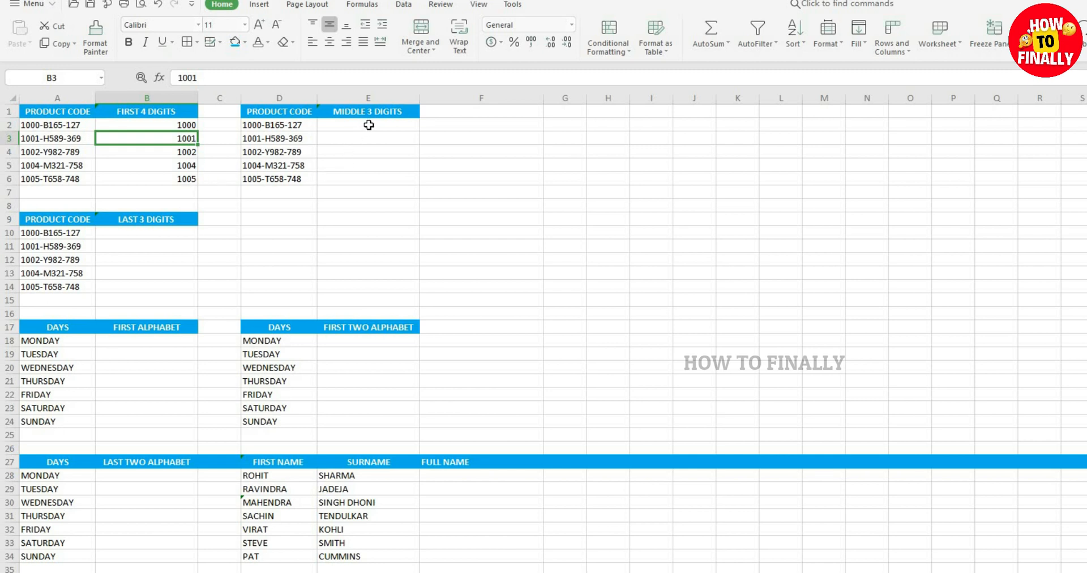
- Enter 165 in E2, then Flash Fill E3:E6 with 589, 982, 321 and 658
click(278, 112)
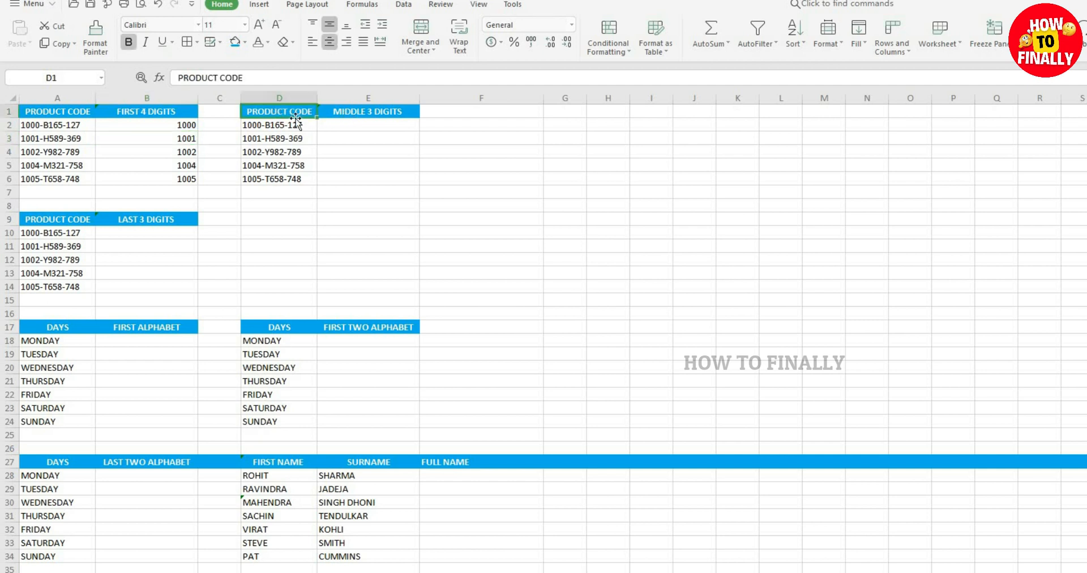
click(366, 126)
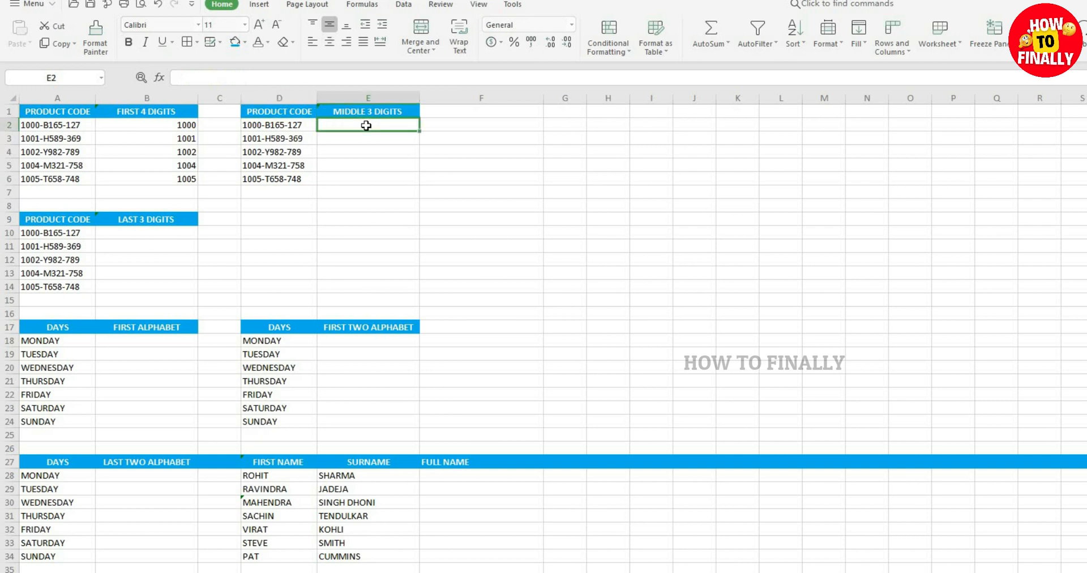
text(165)
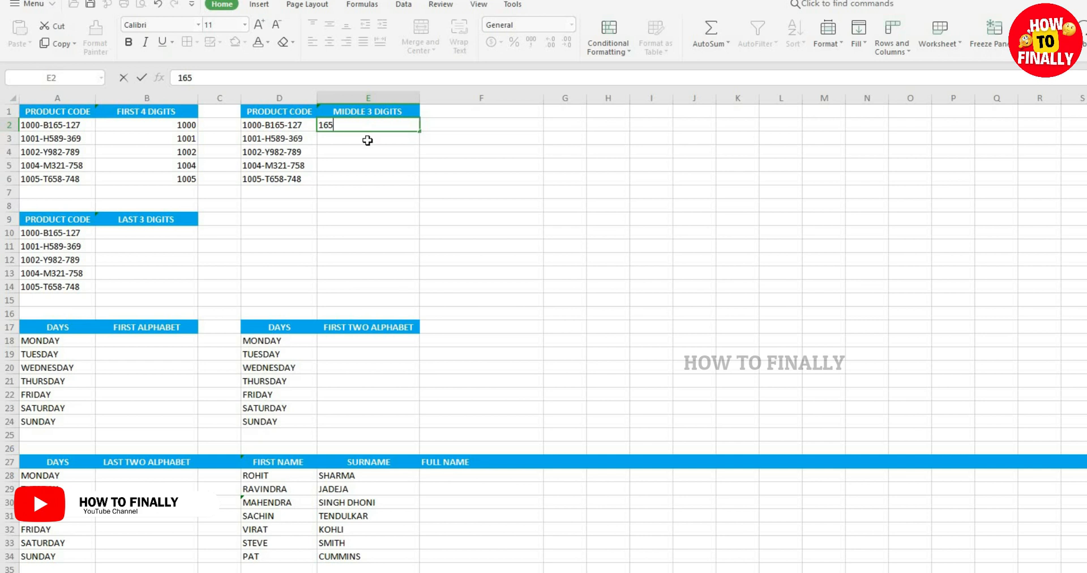
key(Return)
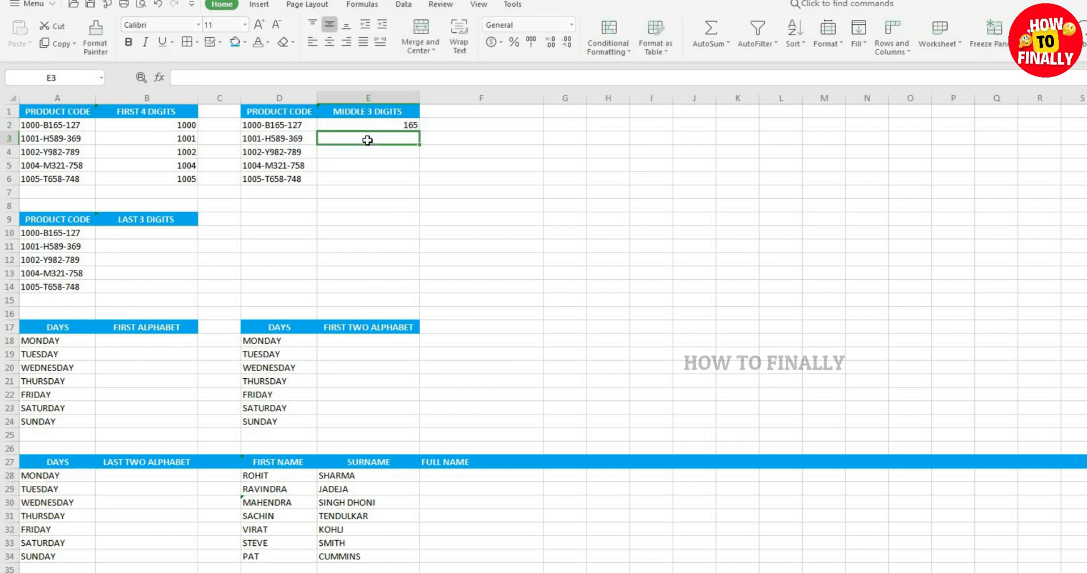
key(ctrl+e)
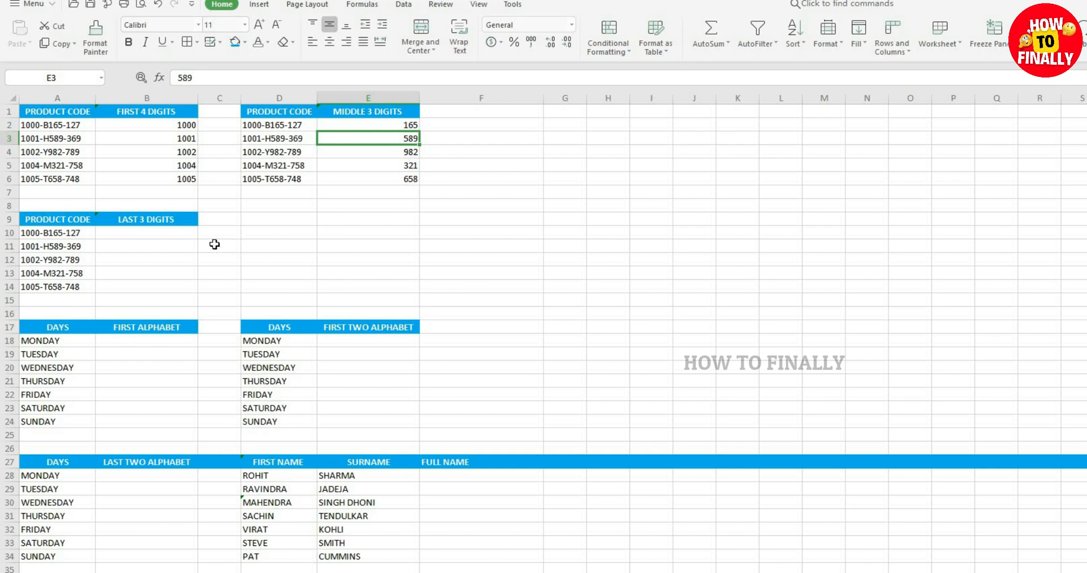
- Enter 127 in B10, then Flash Fill B11:B14 with 369, 789, 758 and 748
click(149, 235)
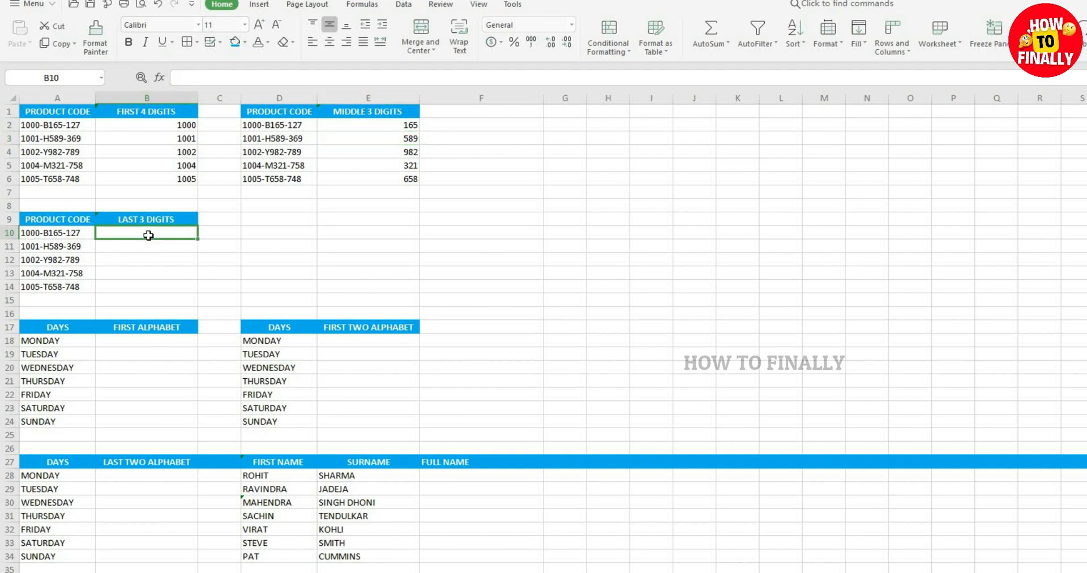
text(127)
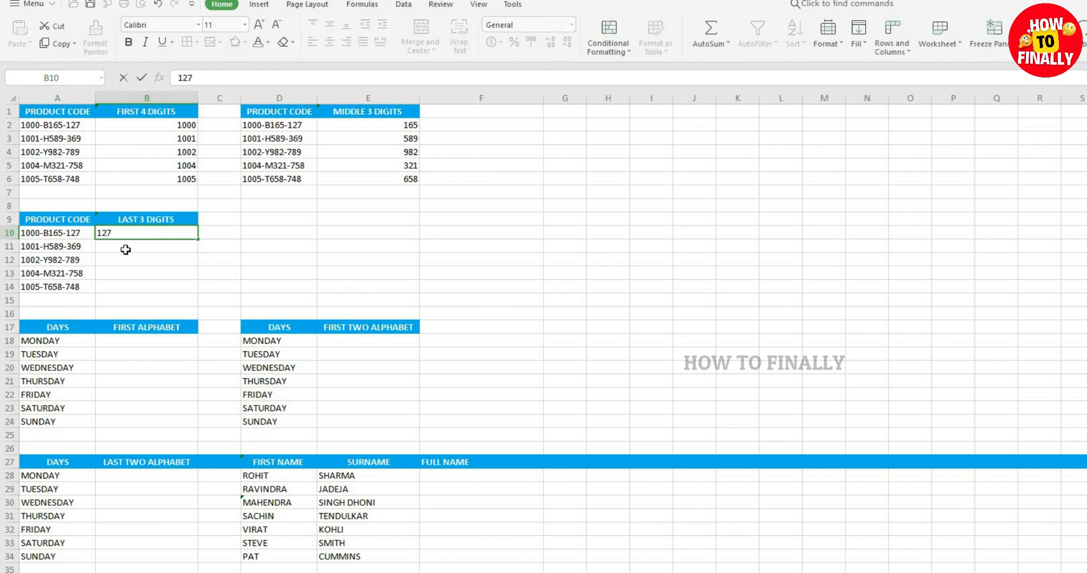
click(126, 250)
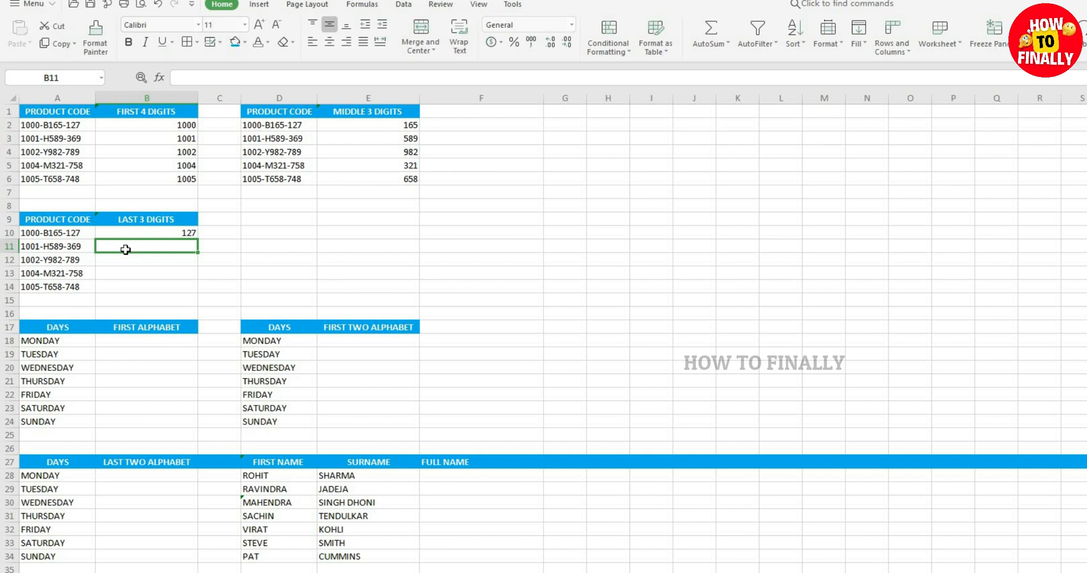
key(ctrl+e)
- Enter a capital M in B18, then Flash Fill B19:B24 with T, W, T, F, S, S
click(136, 344)
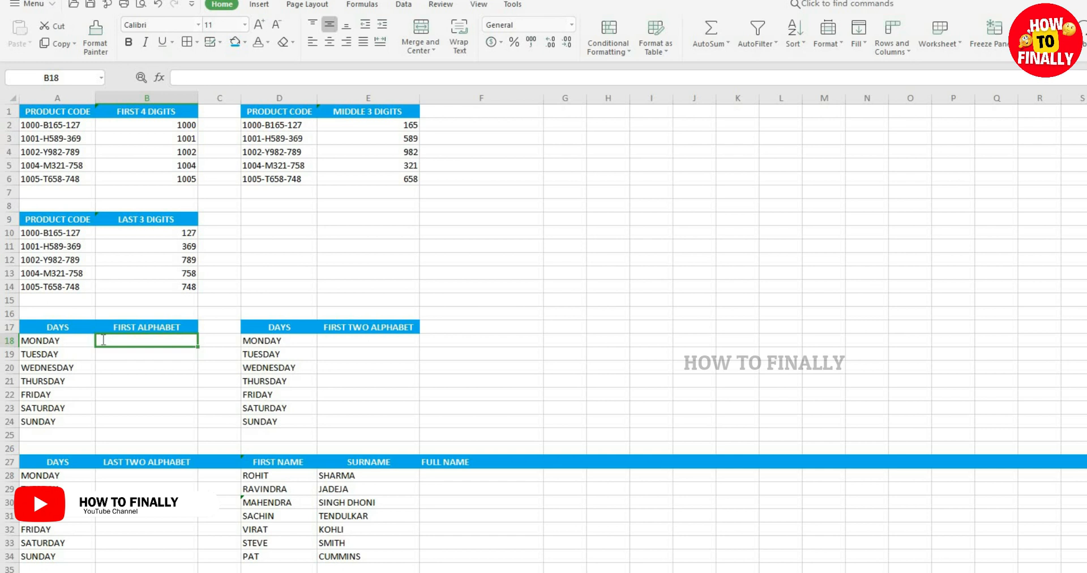
text(m)
key(BackSpace)
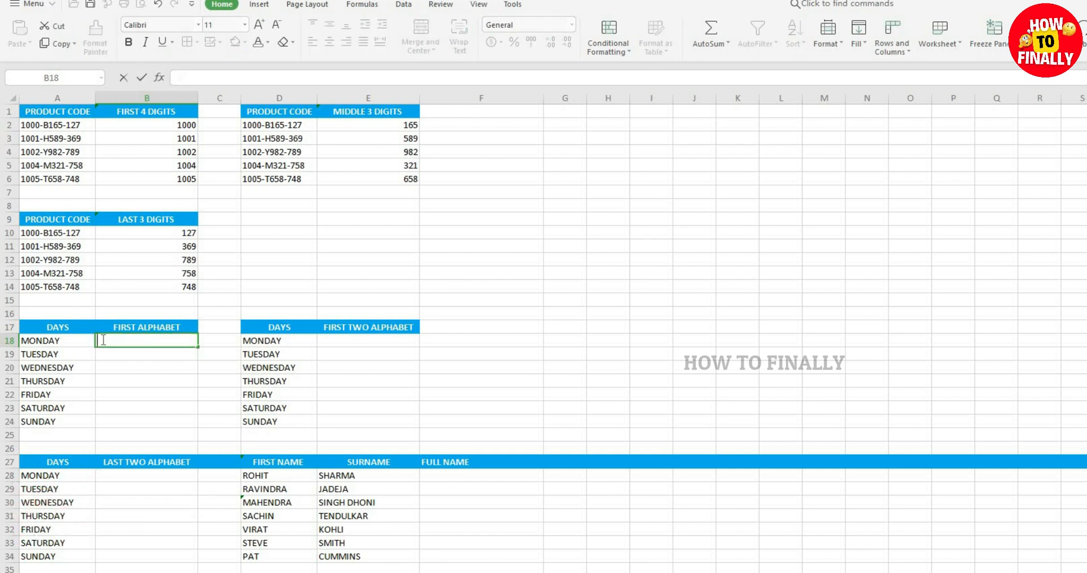
text(M)
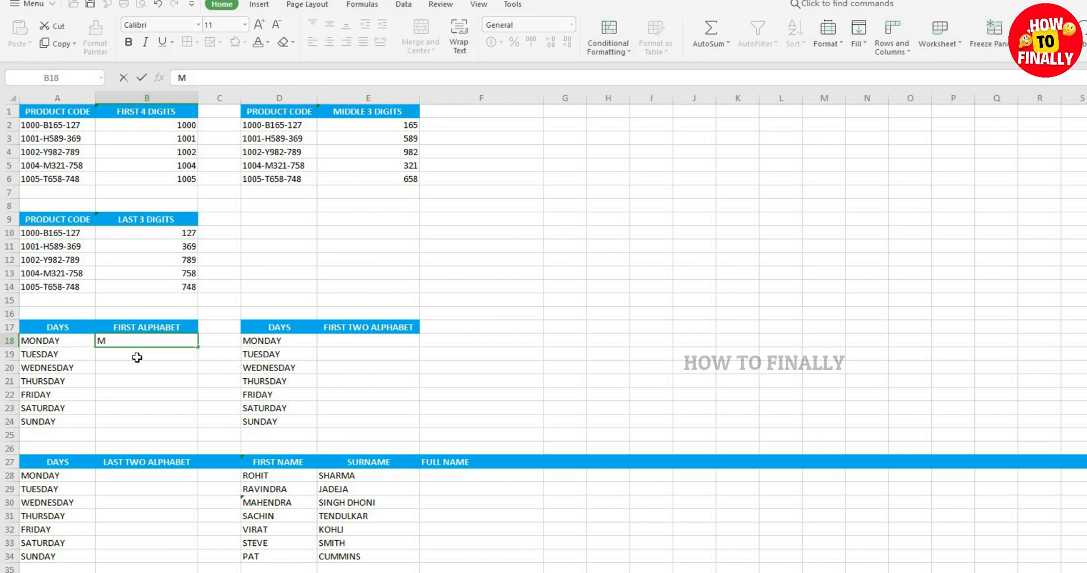
key(Return)
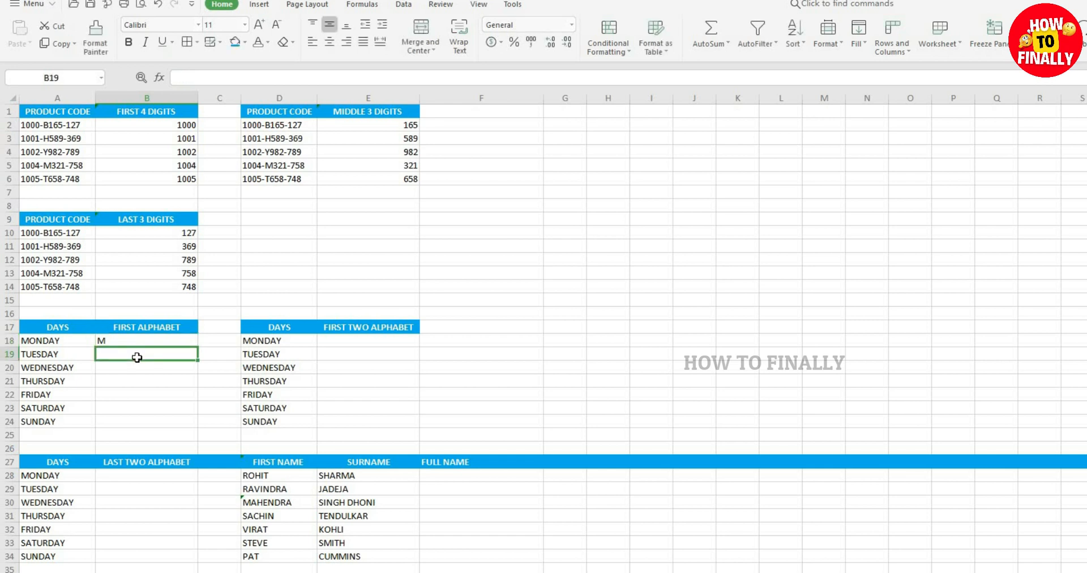
key(ctrl+e)
- Enter MO in E18 as the two-letter example and Flash Fill the remaining days
click(348, 342)
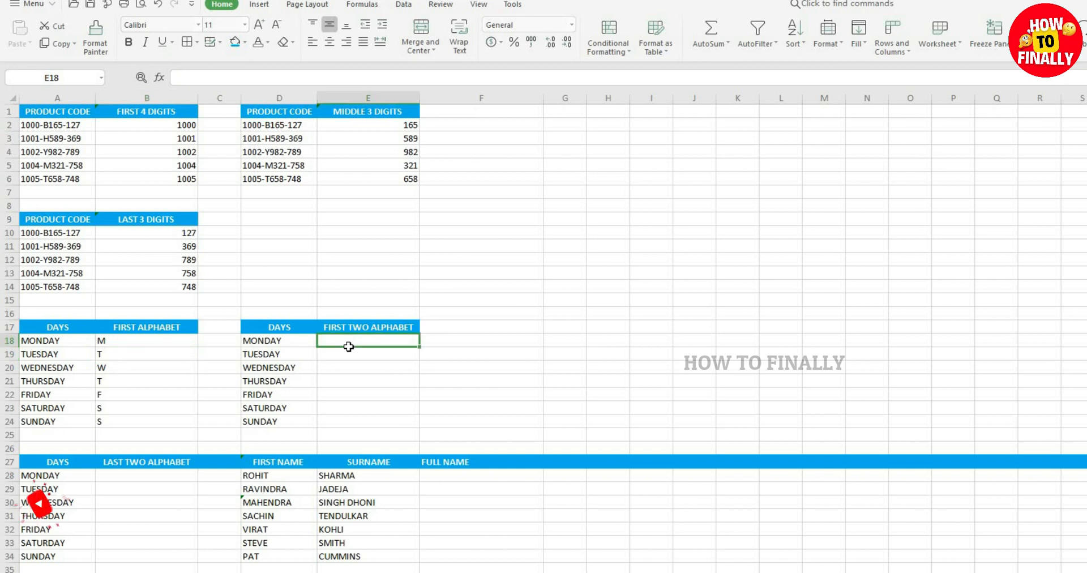
text(MO)
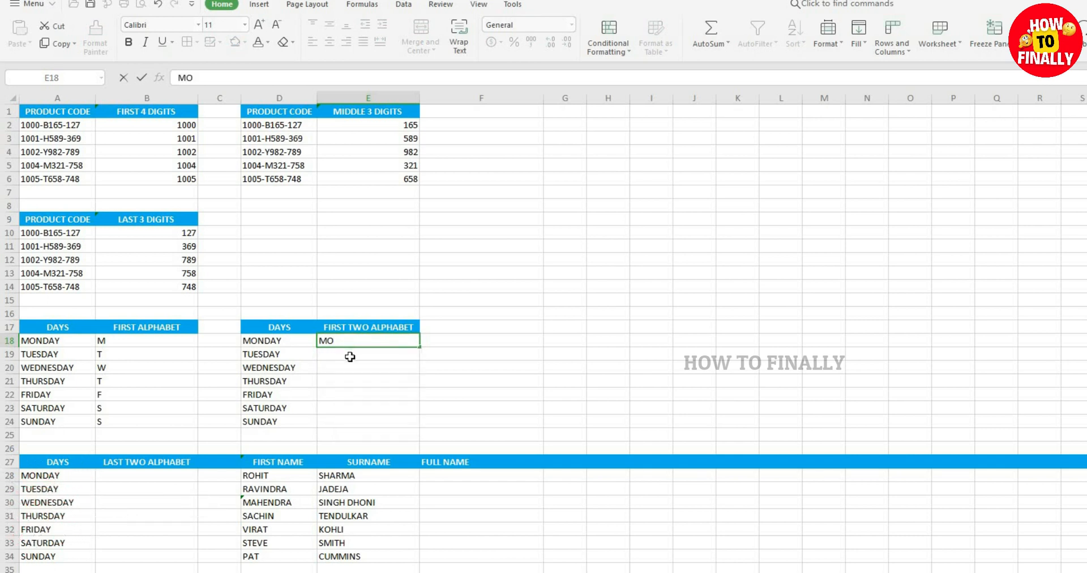
click(350, 357)
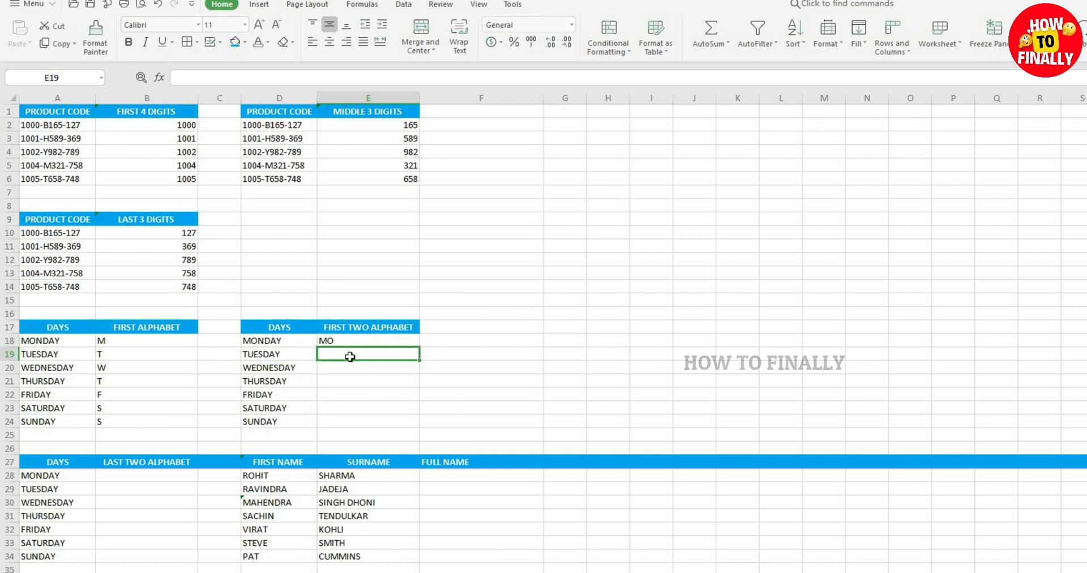
key(ctrl+e)
- Enter AY under LAST TWO ALPHABET in B28 and Flash Fill the column
click(33, 465)
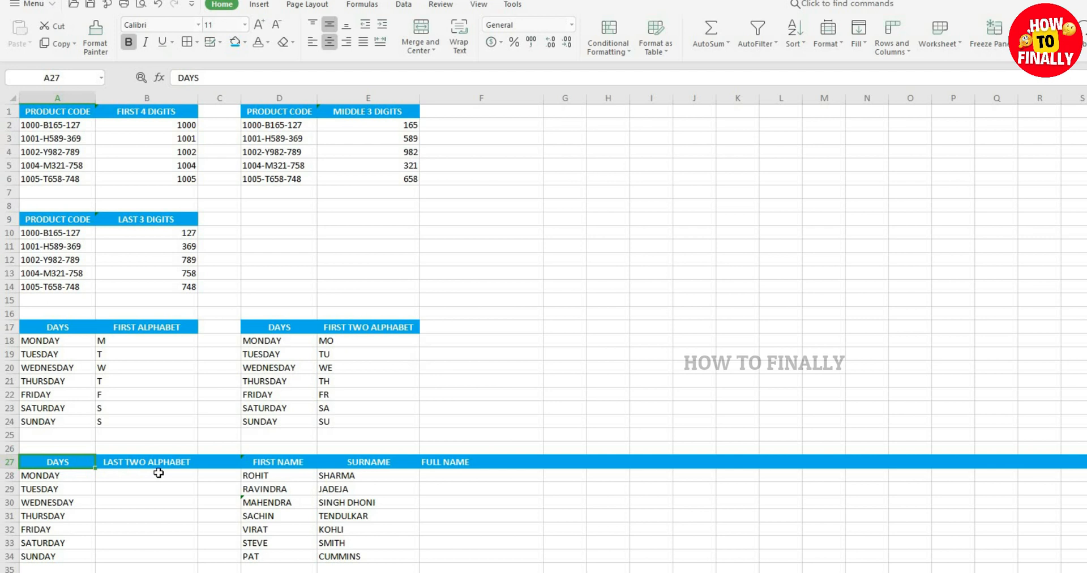
click(144, 476)
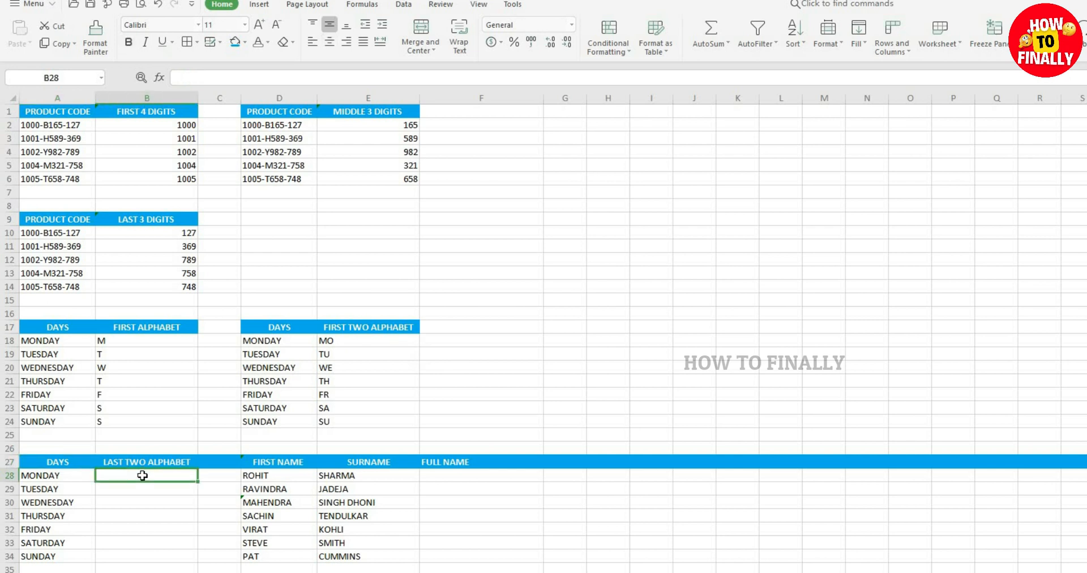
text(AY)
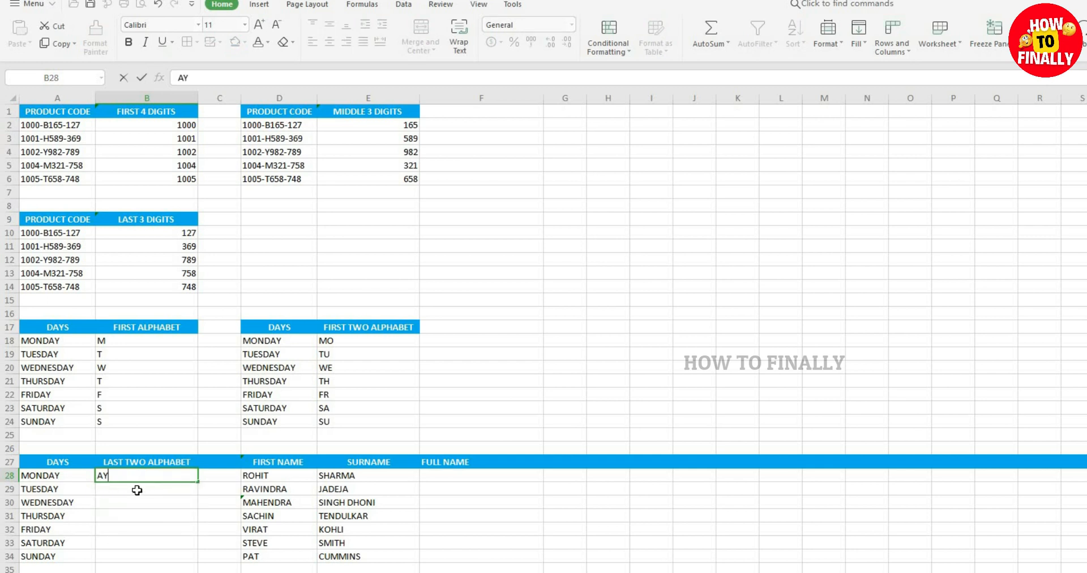
key(Return)
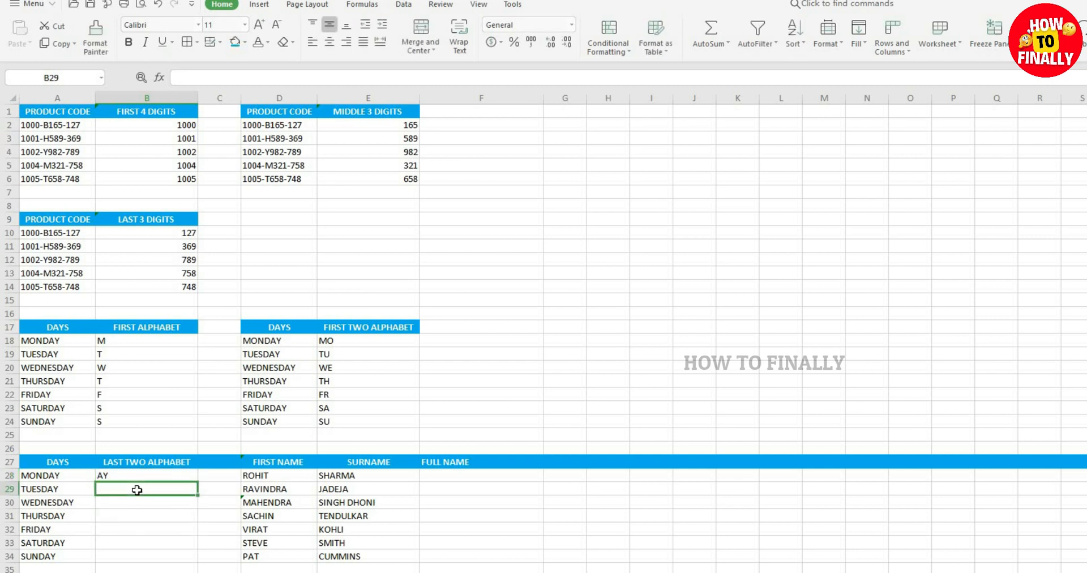
key(ctrl+e)
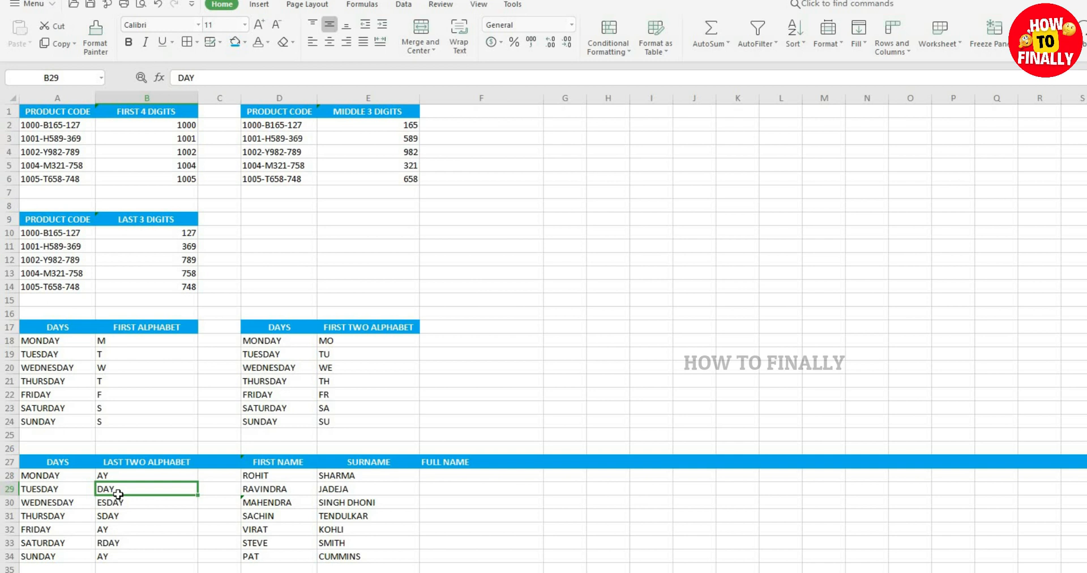
- Clear the wrong fill results, enter AY in B29, and Flash Fill AY for all days
key(shift+Down)
key(shift+Down)
key(shift+Down)
key(shift+Down)
key(shift+Down)
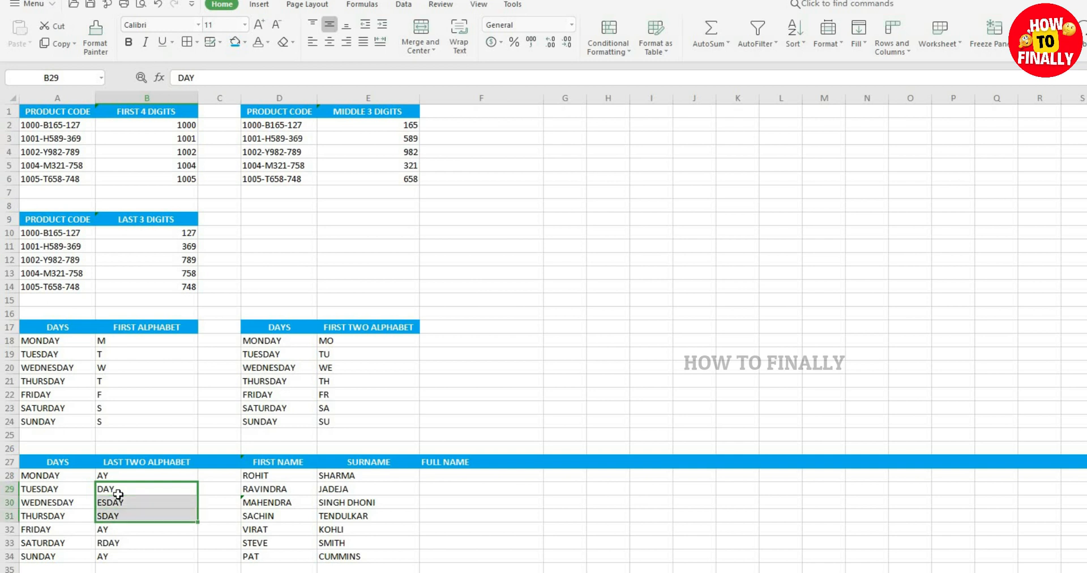
key(Delete)
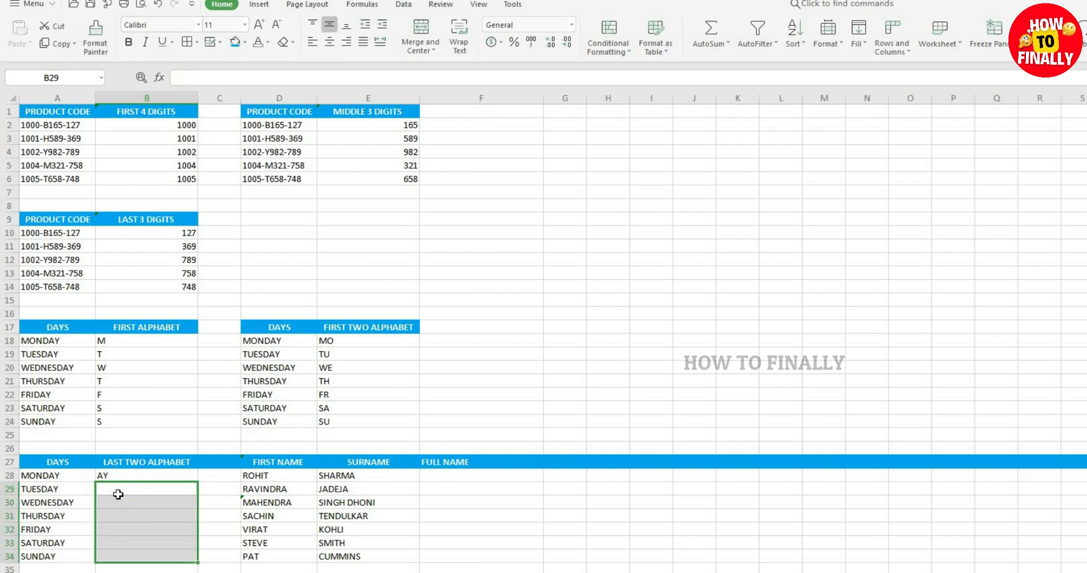
click(120, 488)
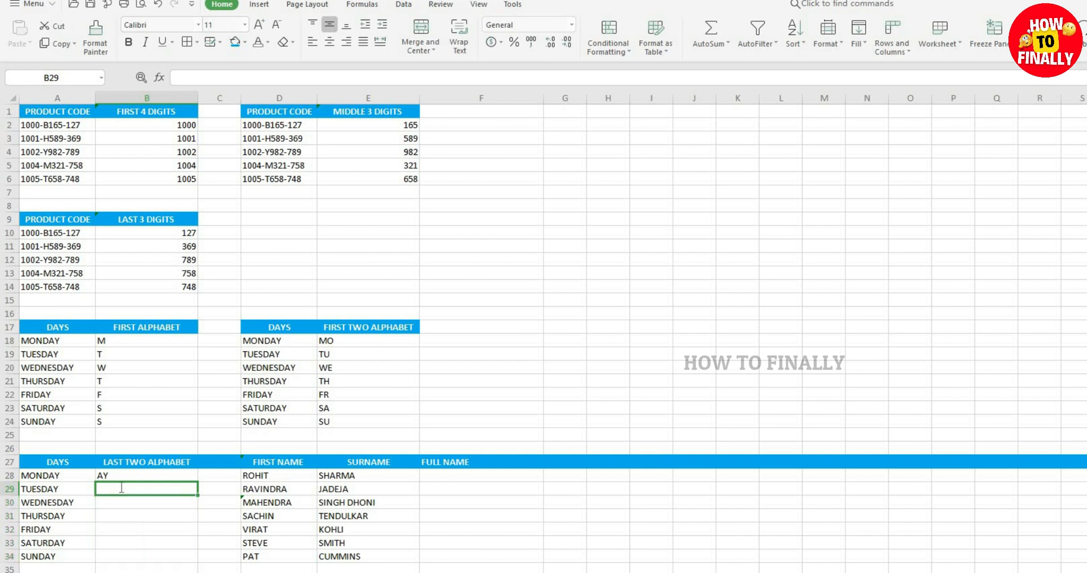
text(AY)
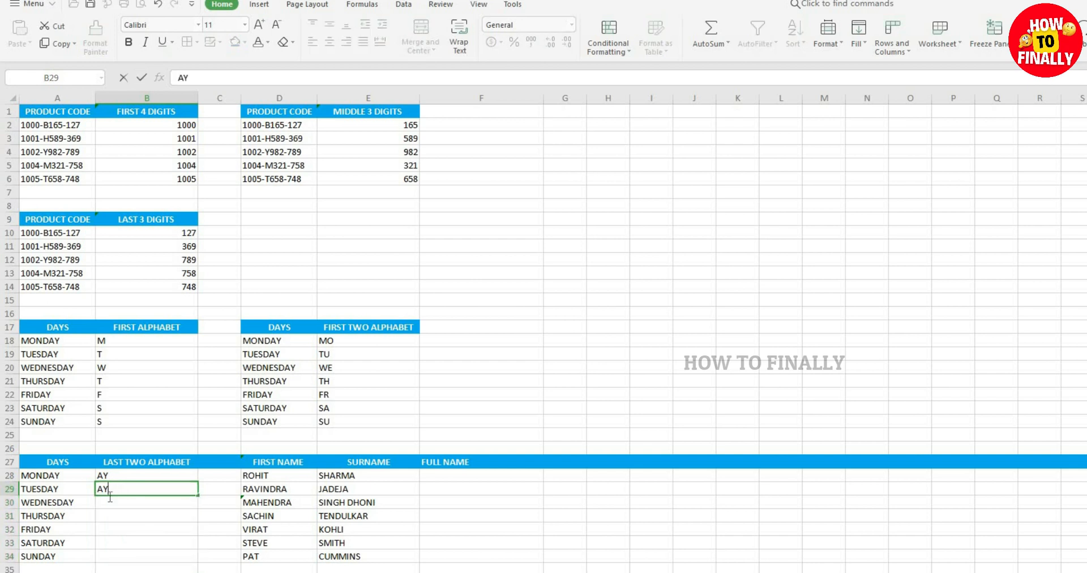
key(Return)
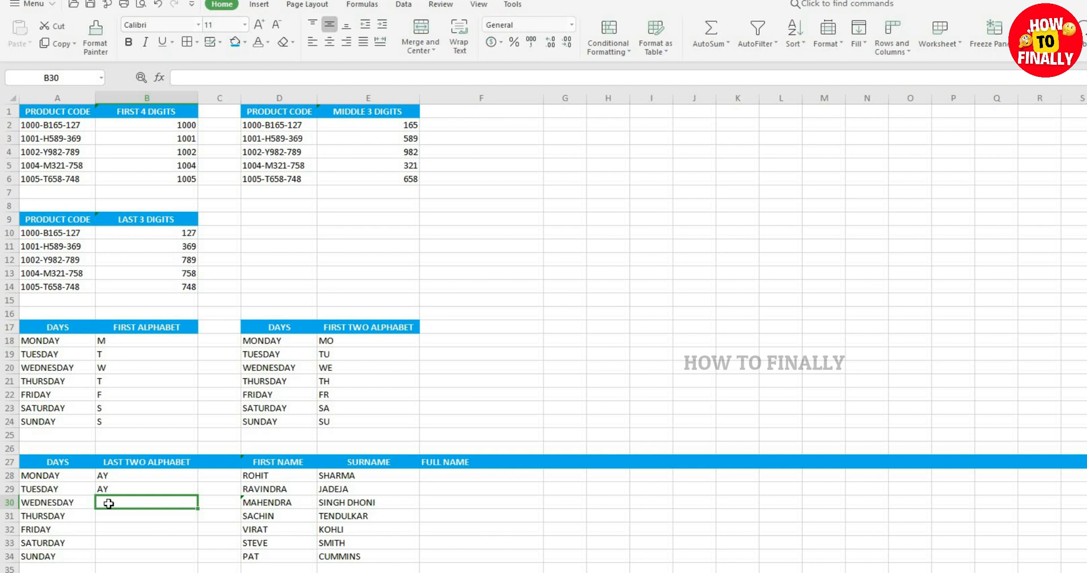
key(ctrl+e)
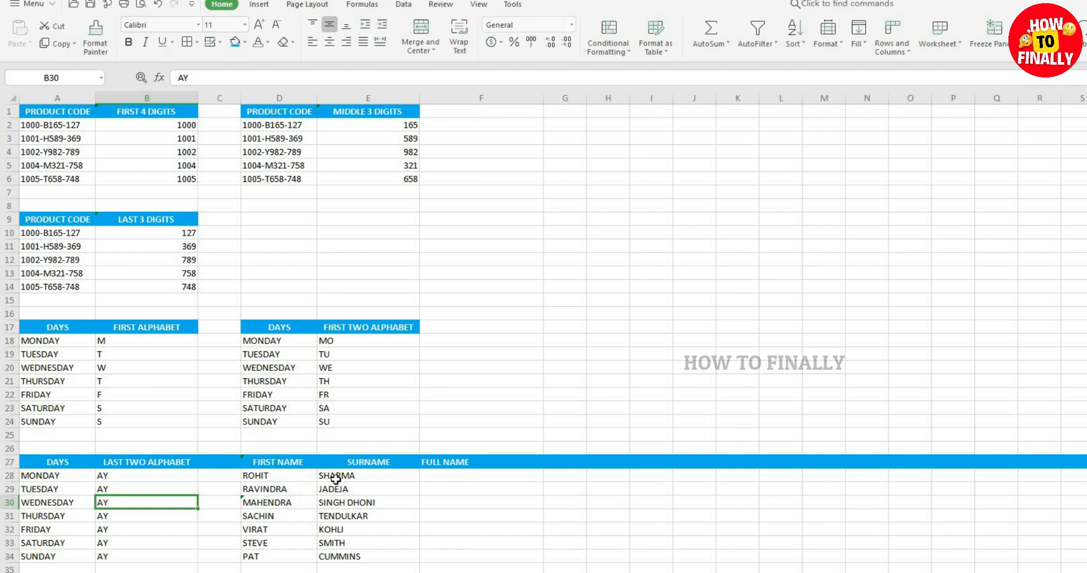
- Enter the first person's full name in F28, then Flash Fill F29:F34 with combined names
click(465, 477)
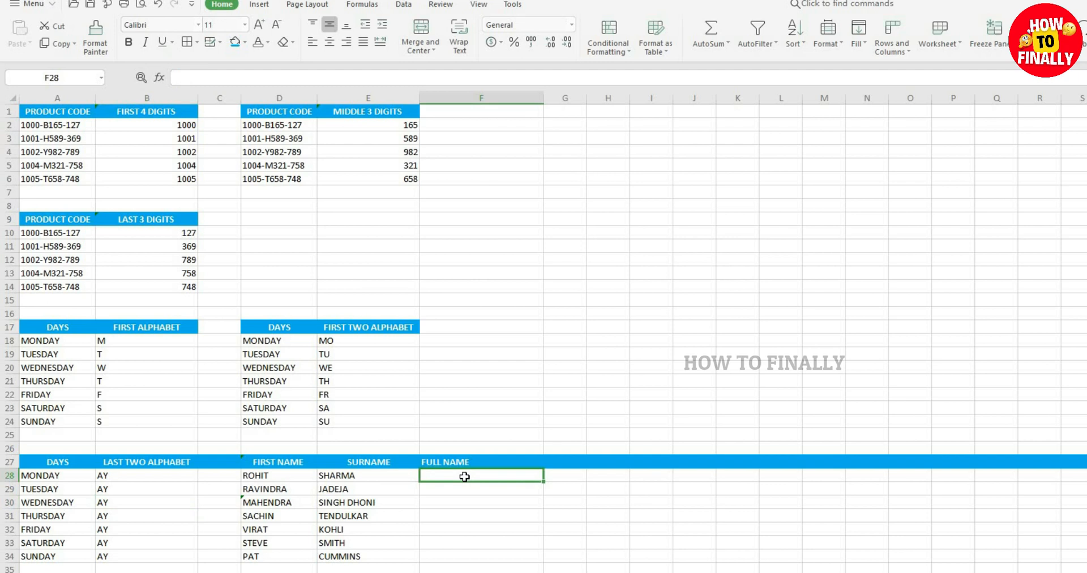
text(R)
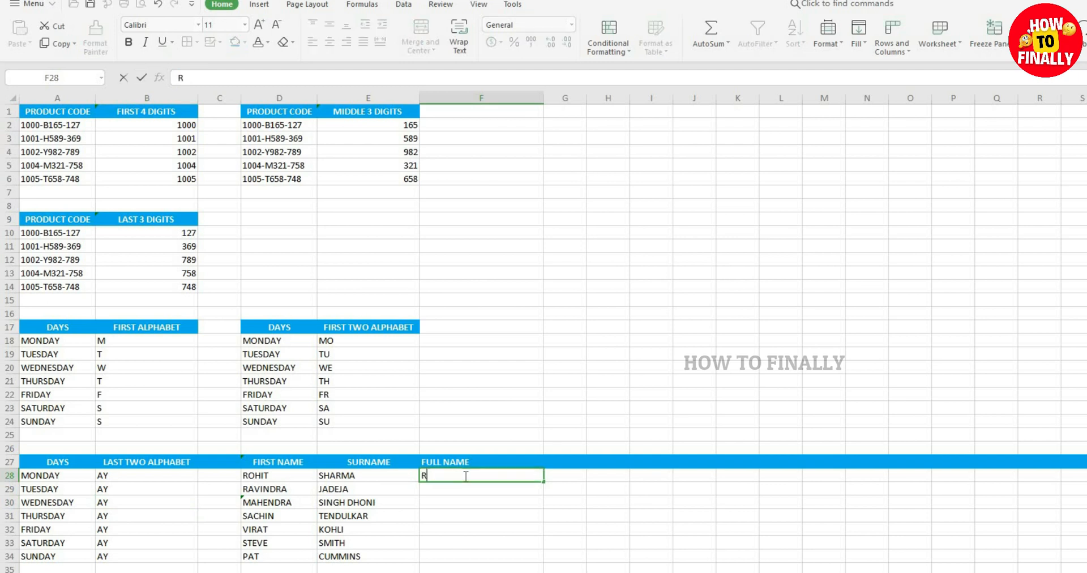
text(OHIT SHARMA)
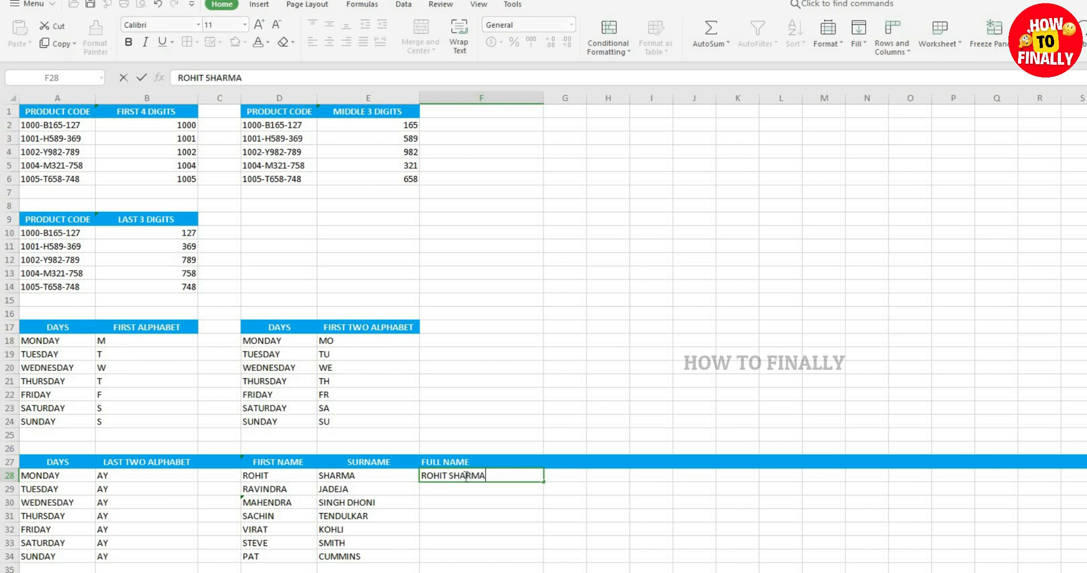
click(460, 493)
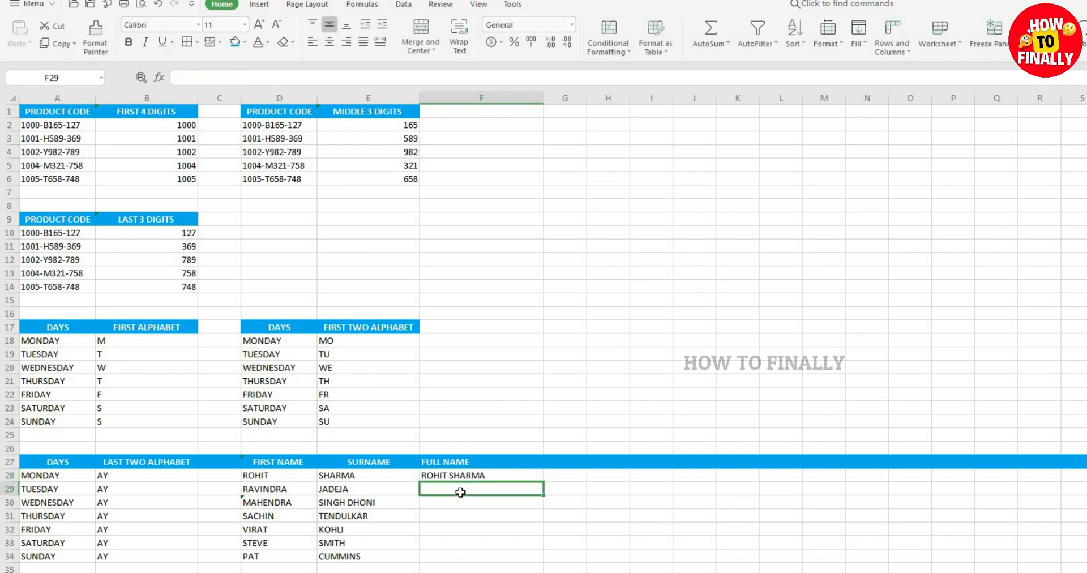
key(ctrl+e)
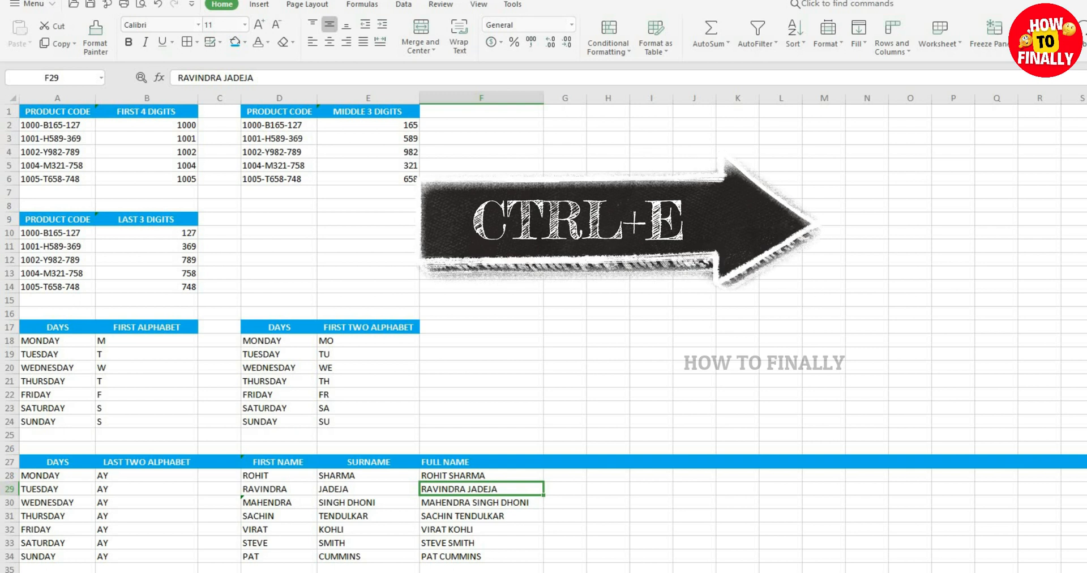
- Show the Data tab's Fill dropdown listing Flash Fill
click(405, 6)
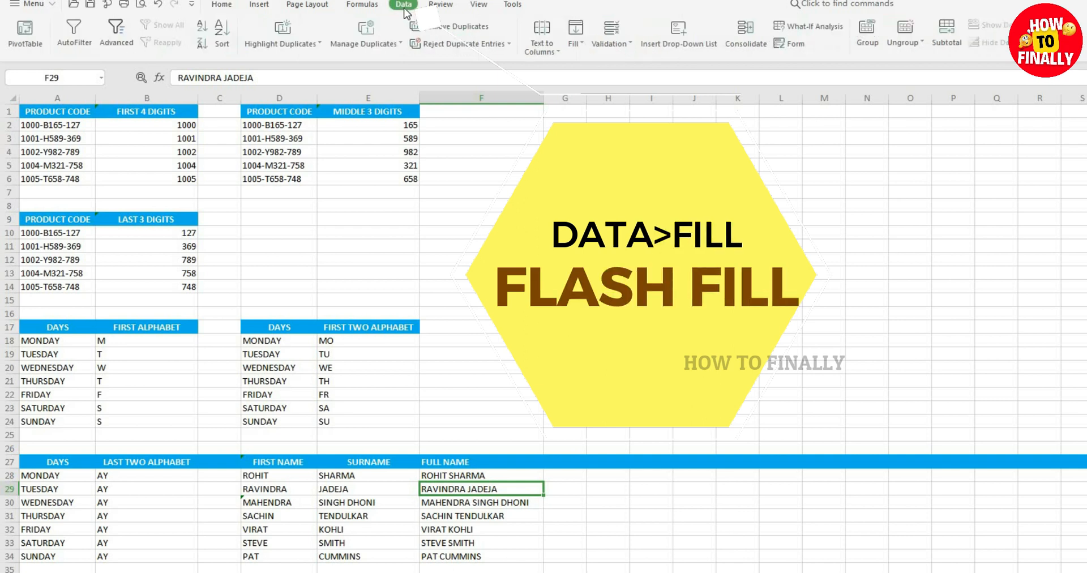
click(587, 47)
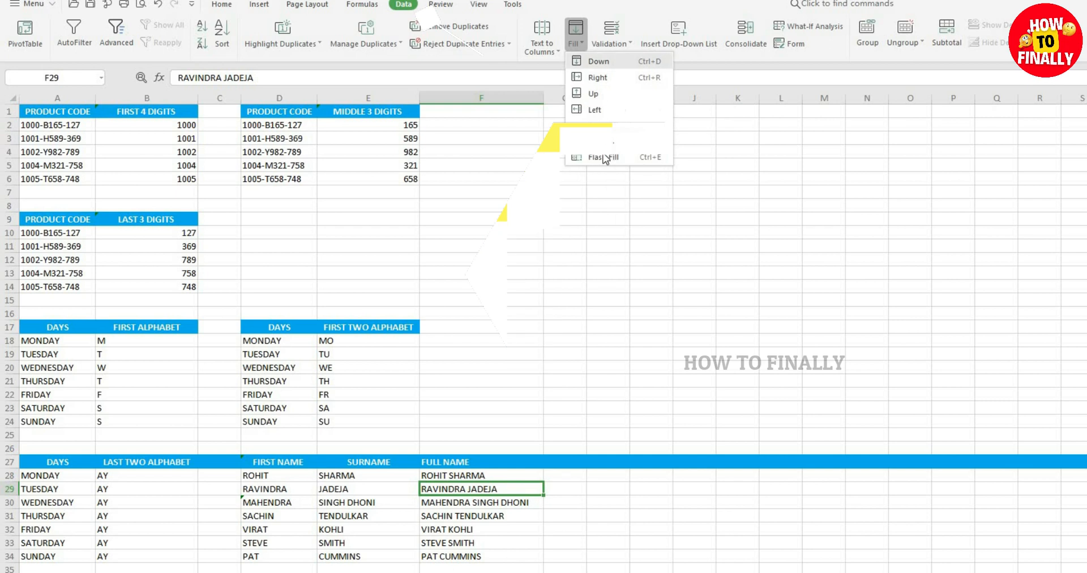